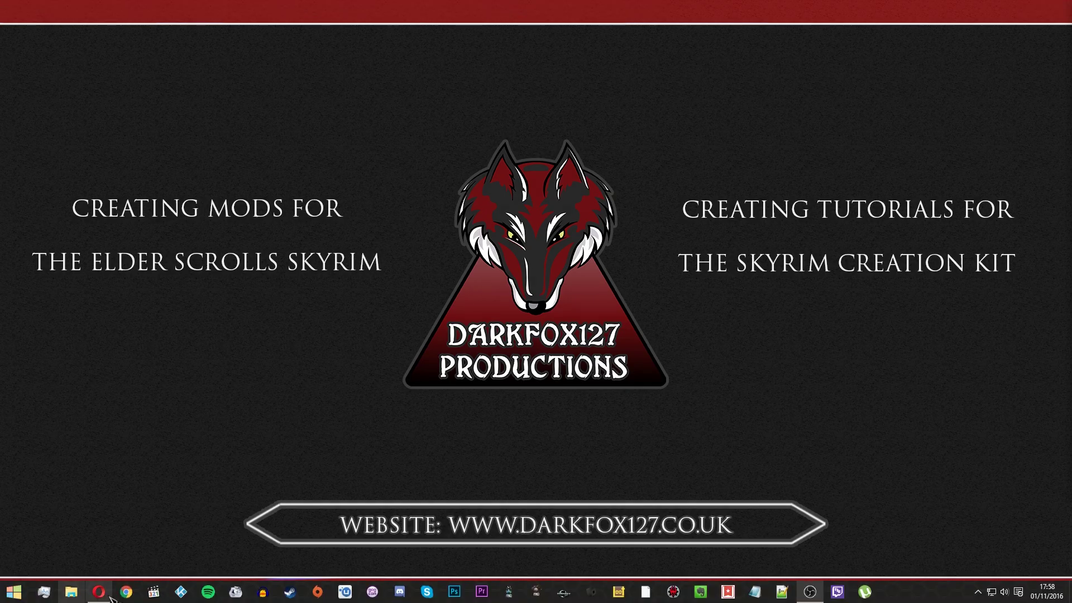
Step: Launch the Bethesda.net Launcher and start installing Creation Kit: Skyrim, bringing up its EULA
{"action": "left_click", "coordinate": [99, 592]}
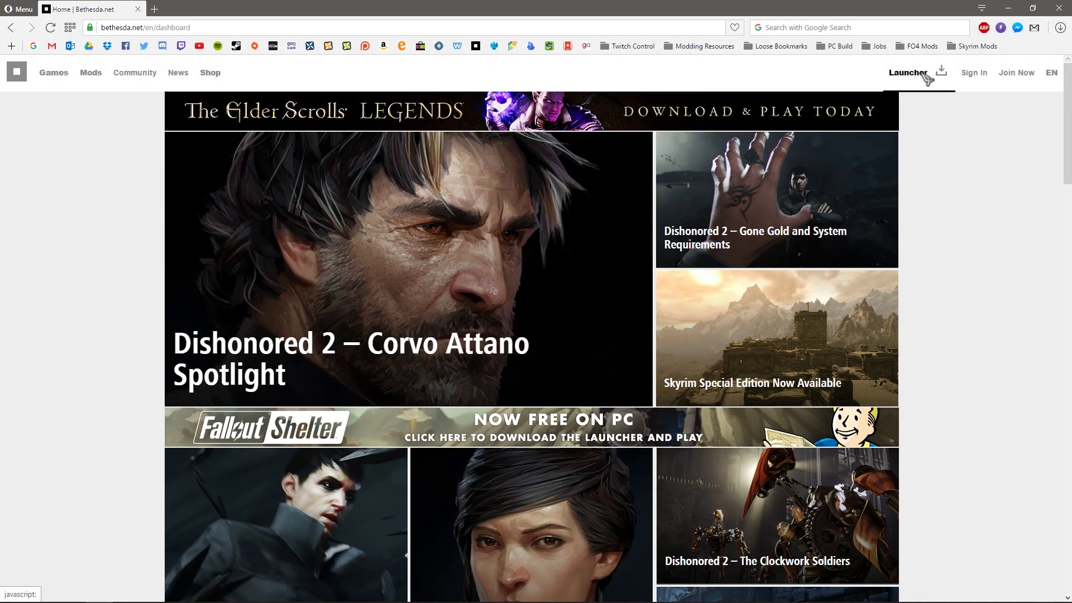
{"action": "left_click", "coordinate": [1063, 8]}
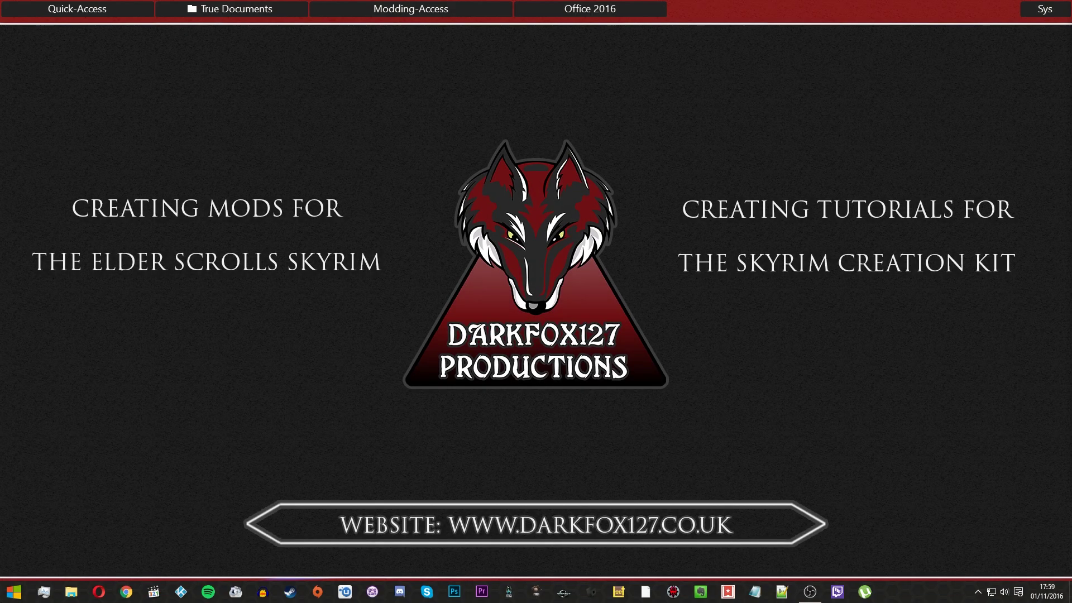
{"action": "left_click", "coordinate": [14, 597]}
{"action": "left_click", "coordinate": [144, 519]}
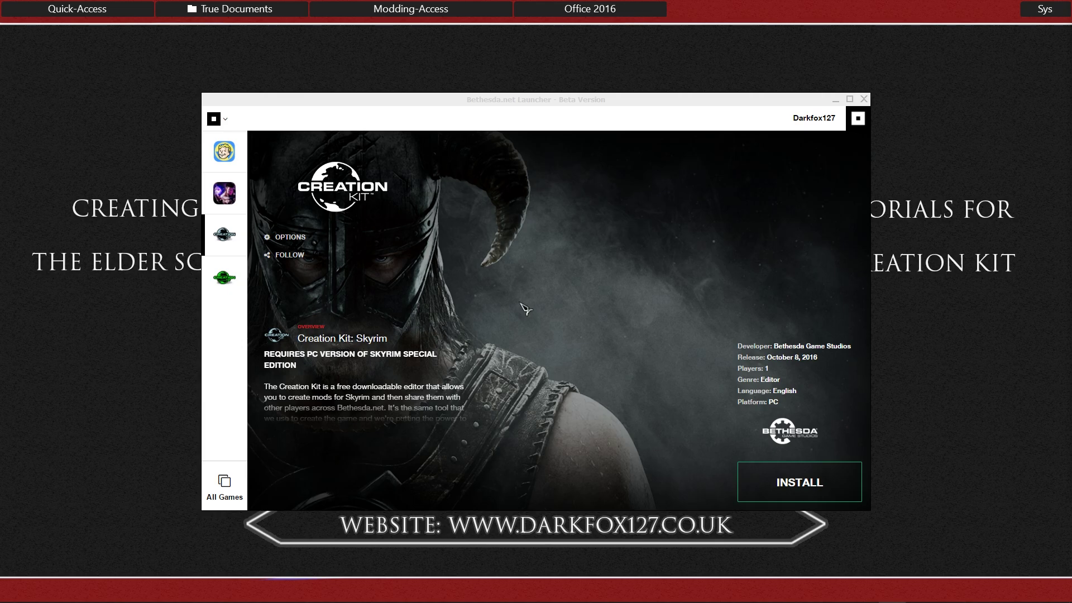
{"action": "left_click", "coordinate": [826, 481]}
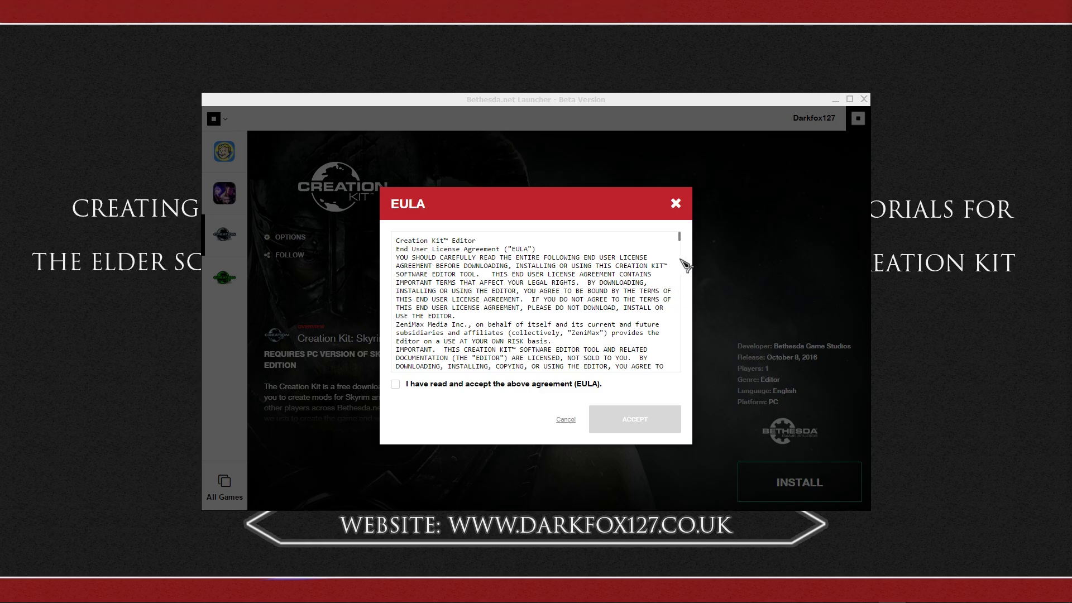
{"action": "left_click_drag", "start_coordinate": [679, 240], "coordinate": [680, 275]}
Step: Accept the Creation Kit EULA and target G:\SteamLibrary\steamapps\common\Skyrim Special Edition as the install folder
{"action": "left_click", "coordinate": [676, 240]}
{"action": "left_click", "coordinate": [395, 384]}
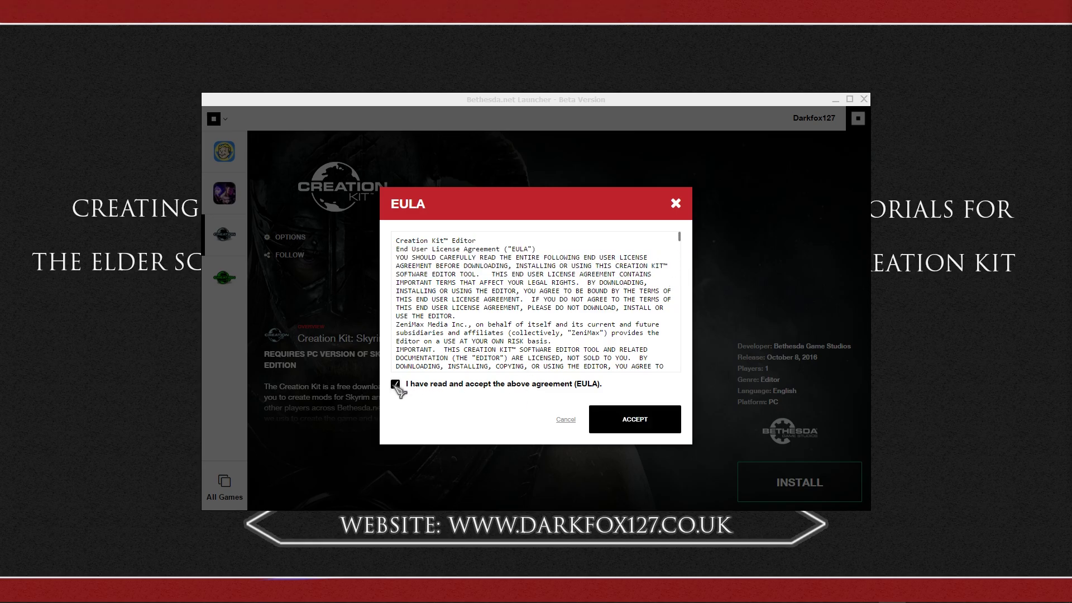
{"action": "left_click", "coordinate": [635, 419]}
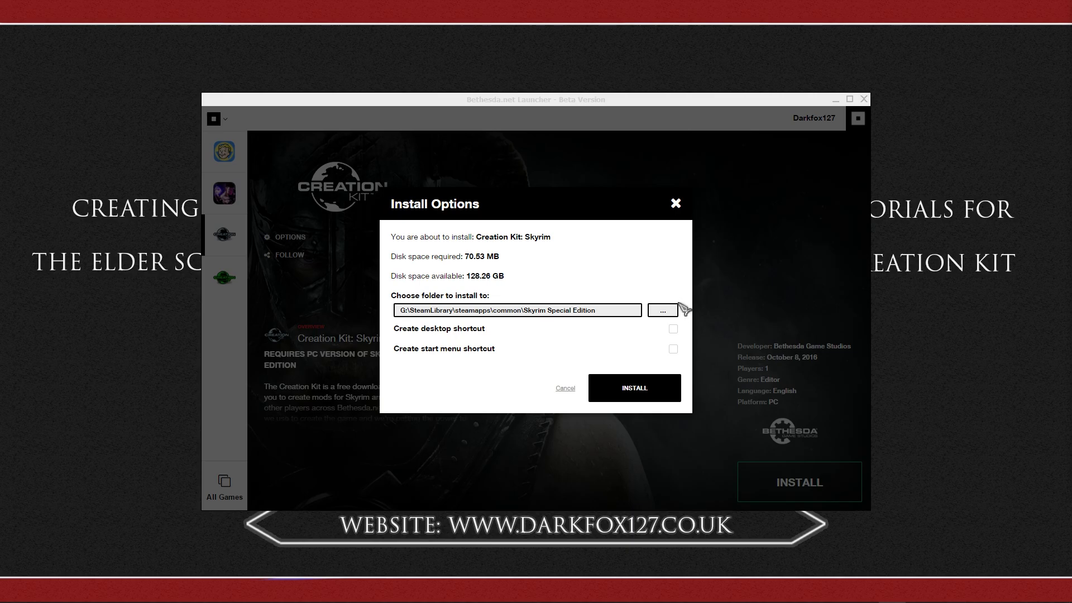
{"action": "left_click", "coordinate": [664, 312]}
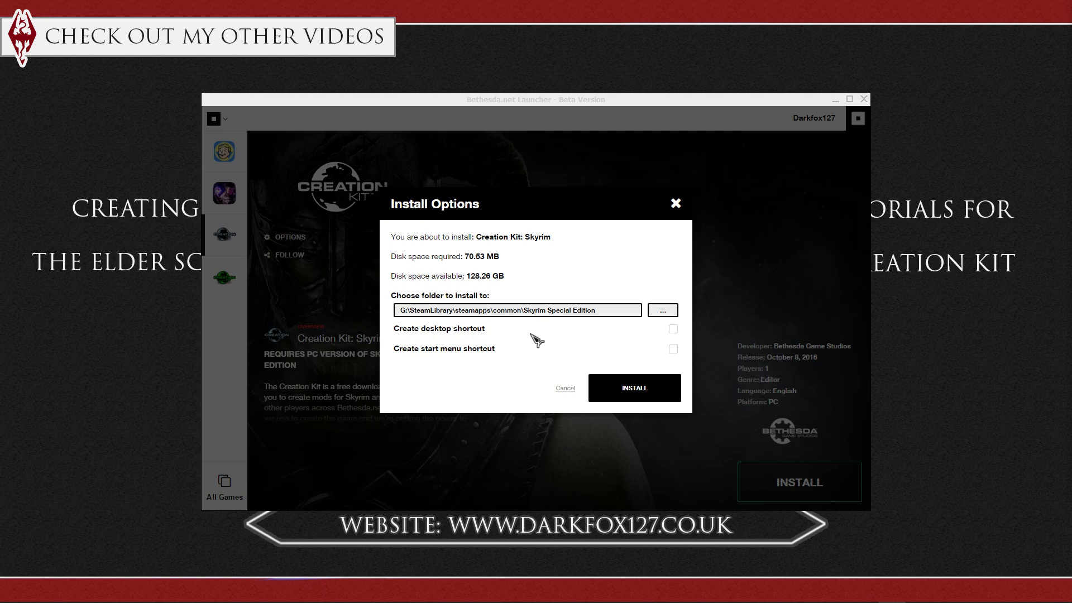
Step: Install Creation Kit: Skyrim into the chosen folder and launch it with PLAY
{"action": "left_click", "coordinate": [628, 388]}
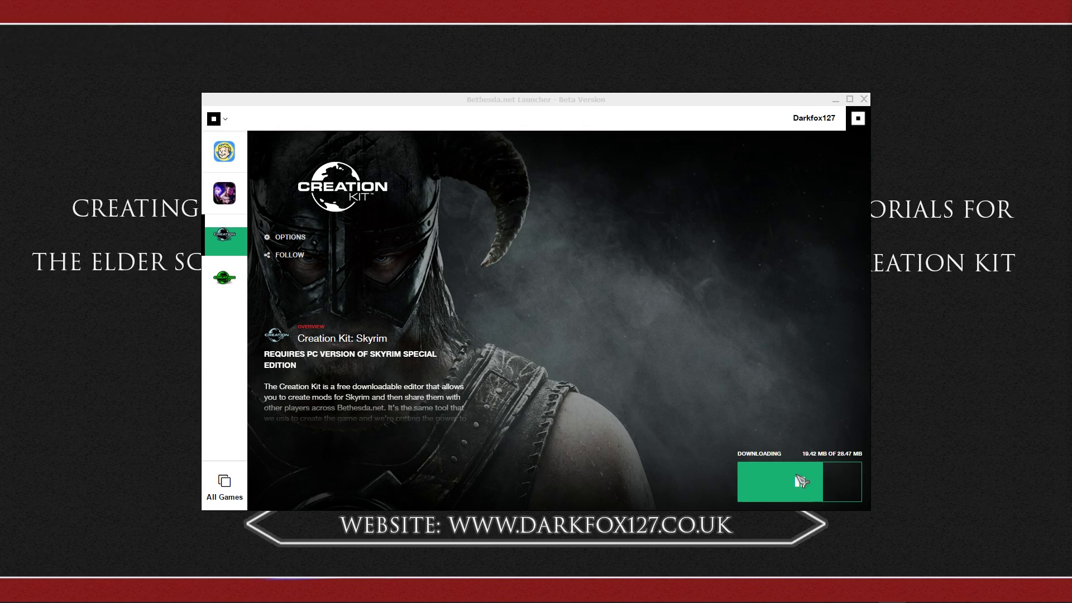
{"action": "mouse_move", "coordinate": [819, 477]}
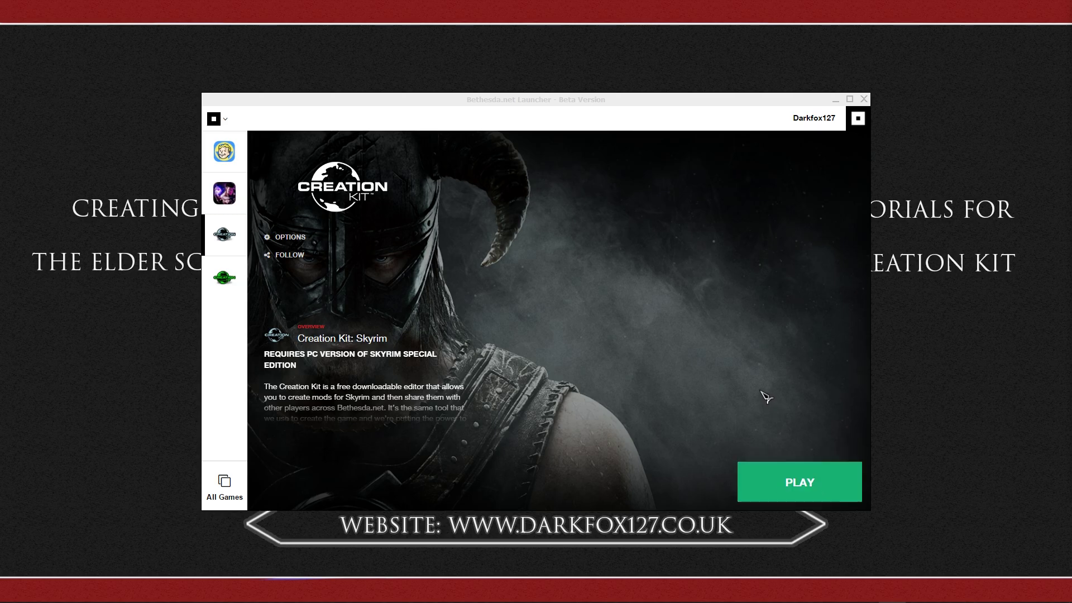
{"action": "left_click", "coordinate": [784, 482]}
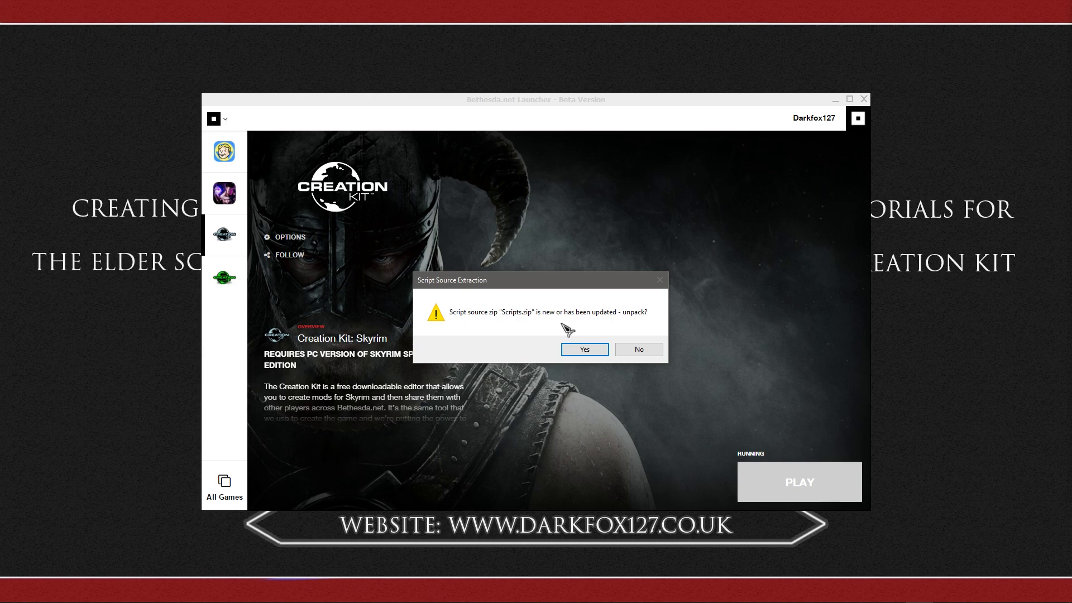
Step: Decline Scripts.zip extraction, then bring up the Data file list and select Dawnguard.esm
{"action": "left_click", "coordinate": [640, 350]}
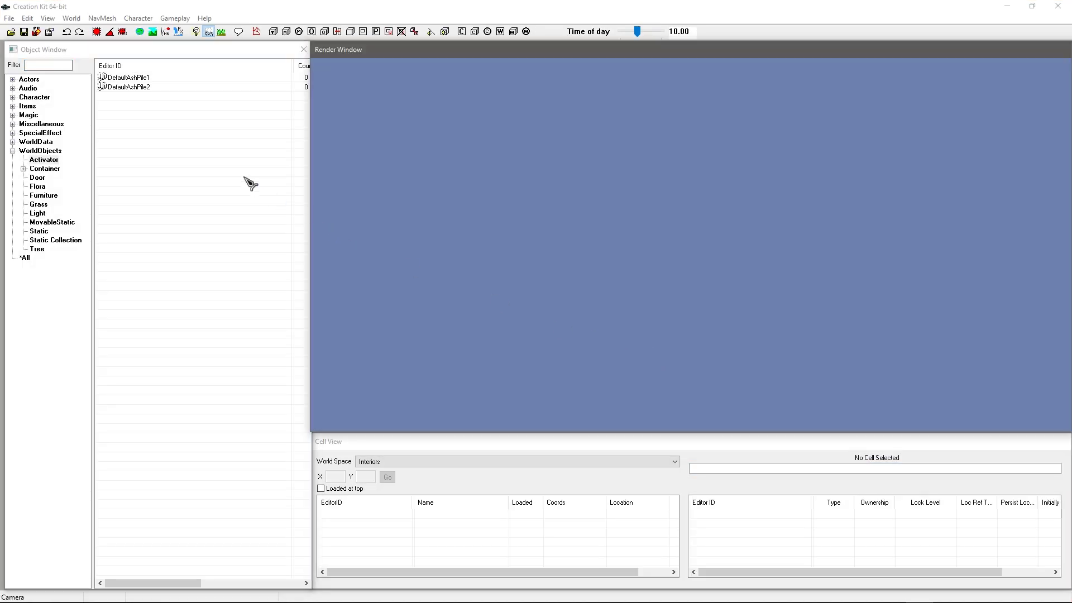
{"action": "left_click_drag", "start_coordinate": [191, 55], "coordinate": [188, 54]}
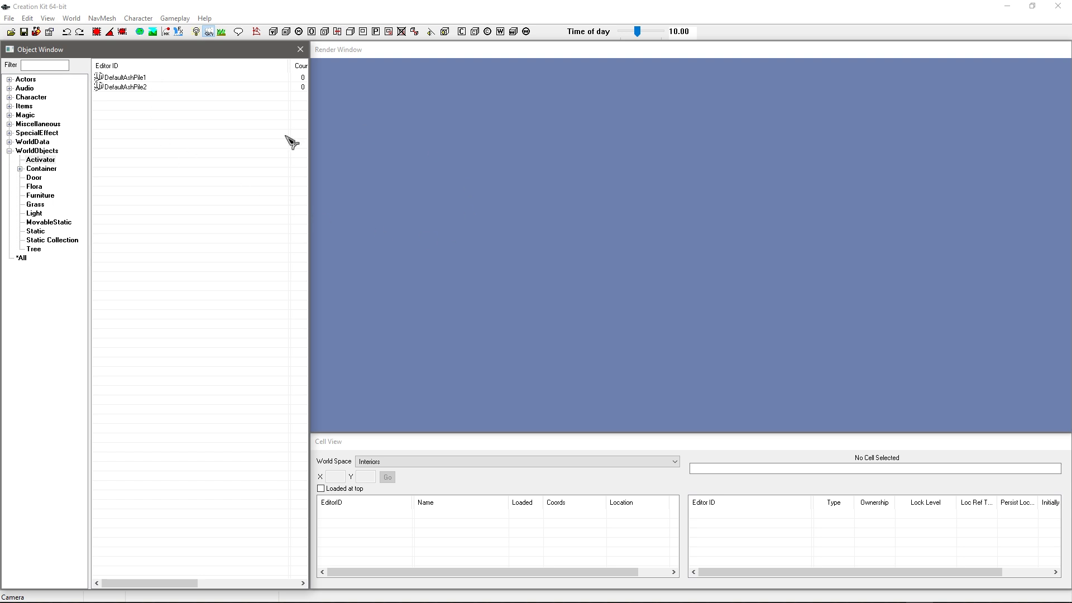
{"action": "left_click", "coordinate": [11, 31]}
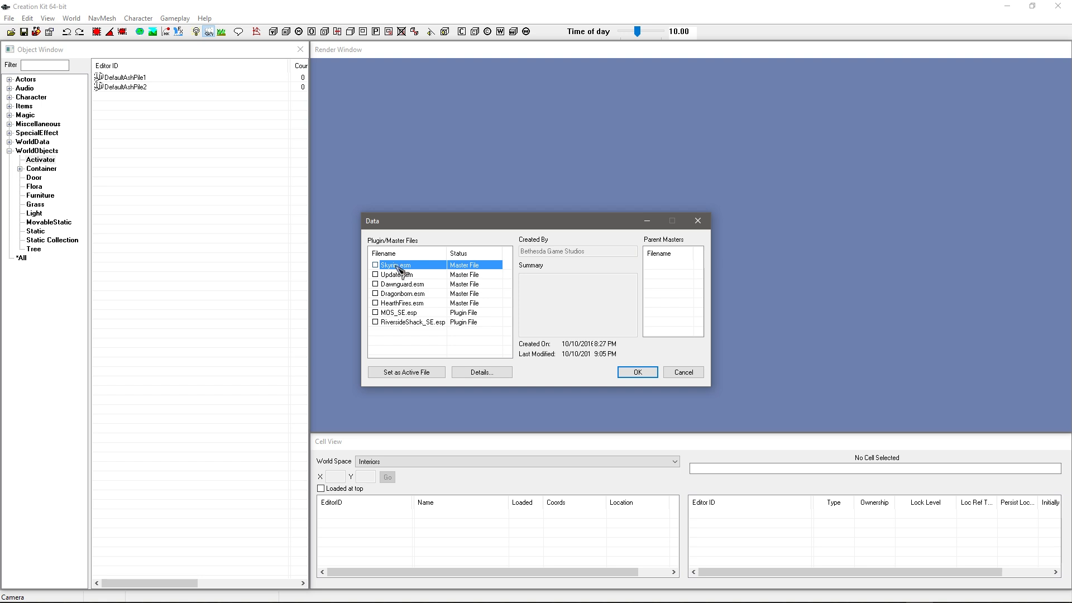
{"action": "left_click", "coordinate": [411, 284]}
Step: Look over Dragonborn.esm and HearthFires.esm, then cancel the Data dialog without loading anything
{"action": "left_click", "coordinate": [411, 294]}
{"action": "left_click", "coordinate": [409, 303]}
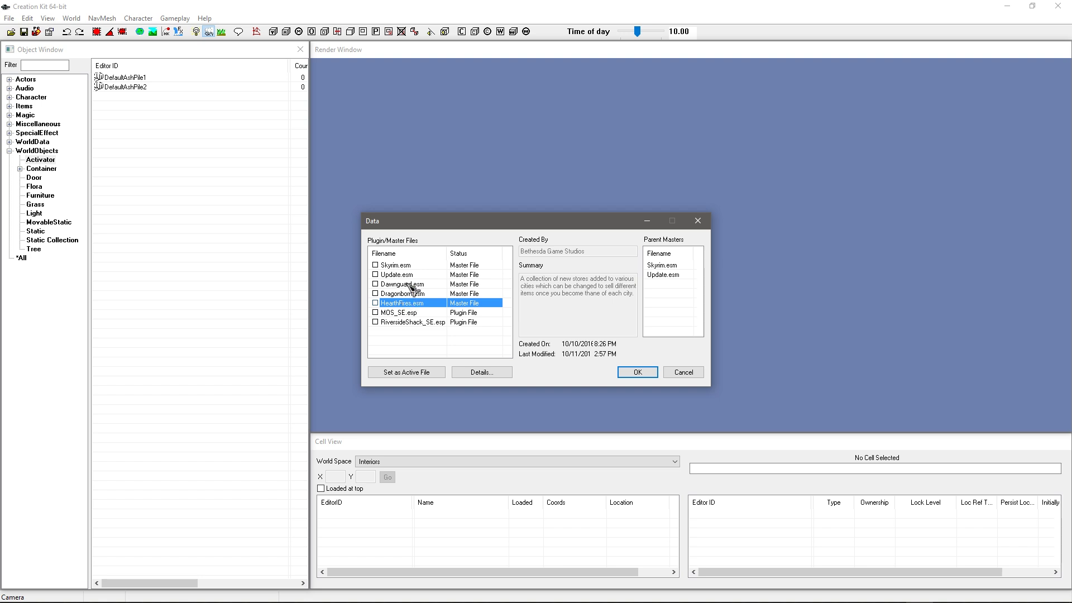
{"action": "left_click", "coordinate": [676, 374]}
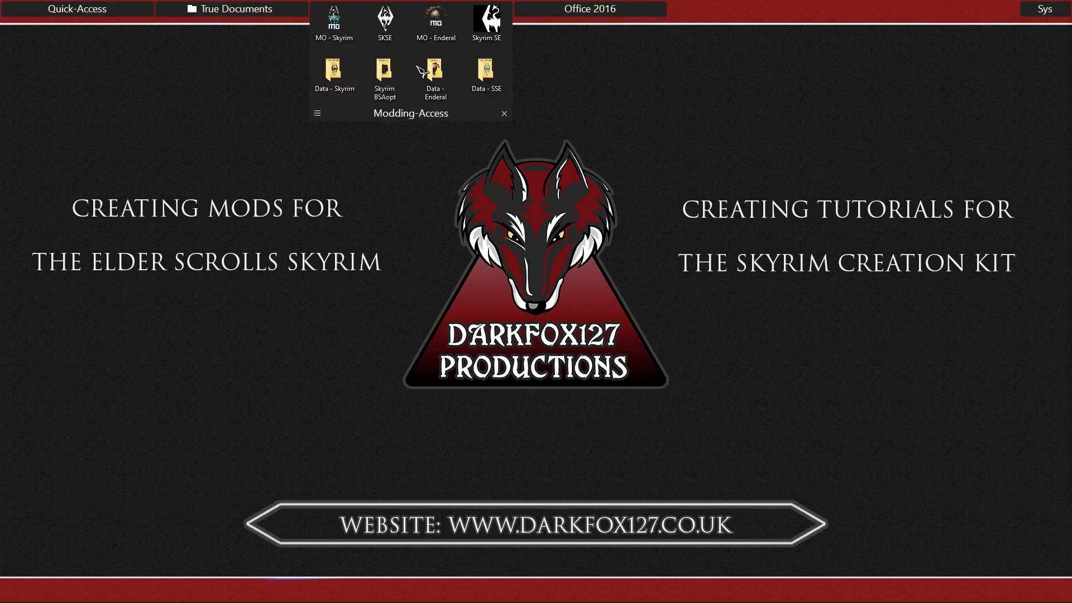
Step: Go to the Skyrim Special Edition folder and look over the Creation Kit files
{"action": "double_click", "coordinate": [483, 78]}
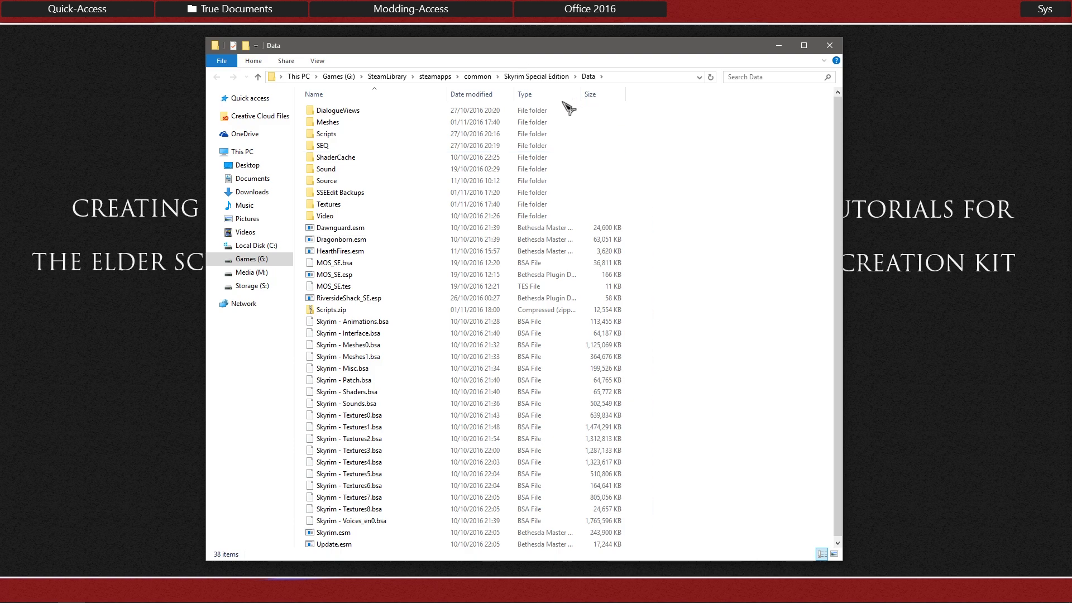
{"action": "left_click", "coordinate": [536, 77]}
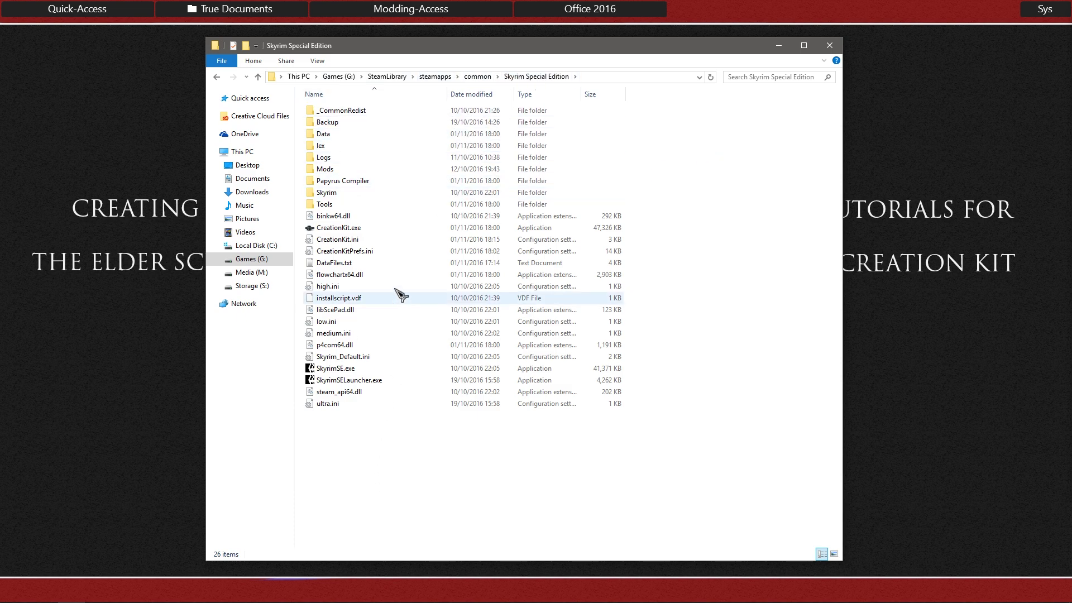
{"action": "left_click", "coordinate": [383, 240]}
{"action": "left_click", "coordinate": [384, 230]}
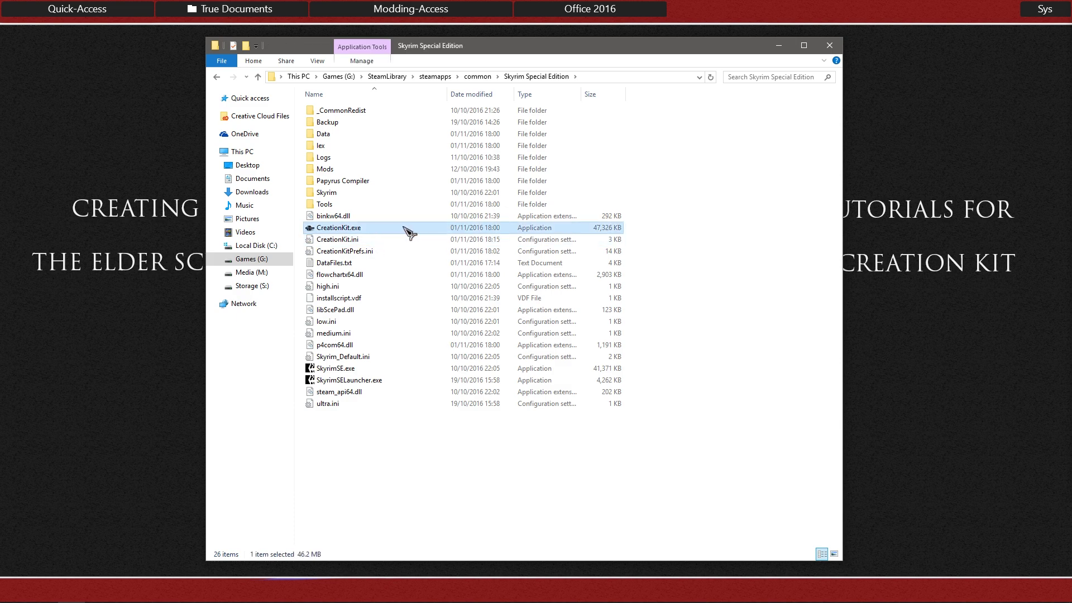
{"action": "left_click", "coordinate": [348, 240]}
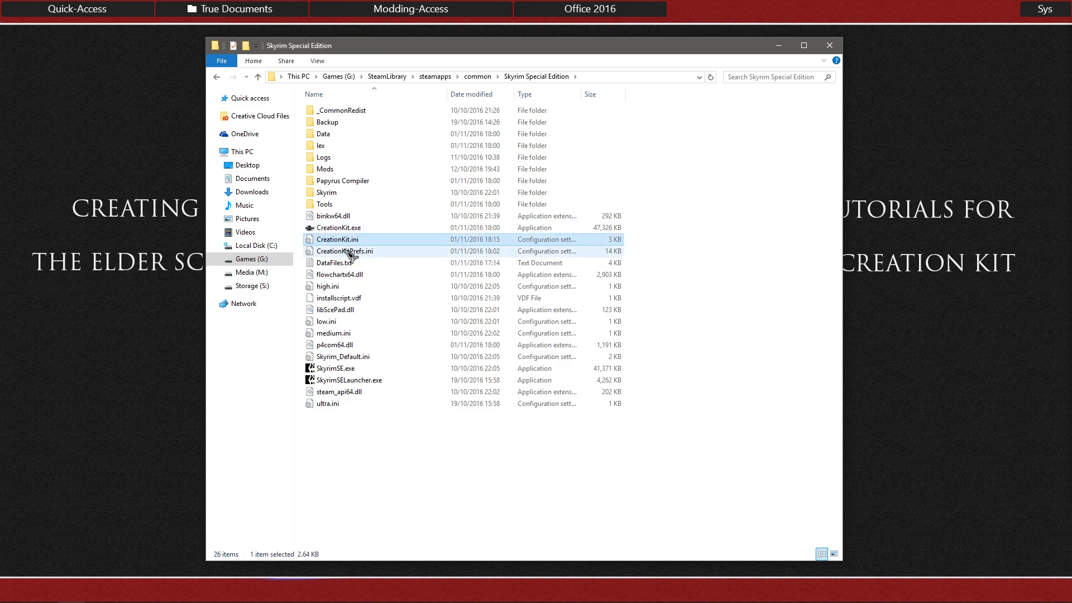
{"action": "left_click", "coordinate": [351, 251]}
{"action": "left_click", "coordinate": [350, 240]}
{"action": "left_click", "coordinate": [356, 251]}
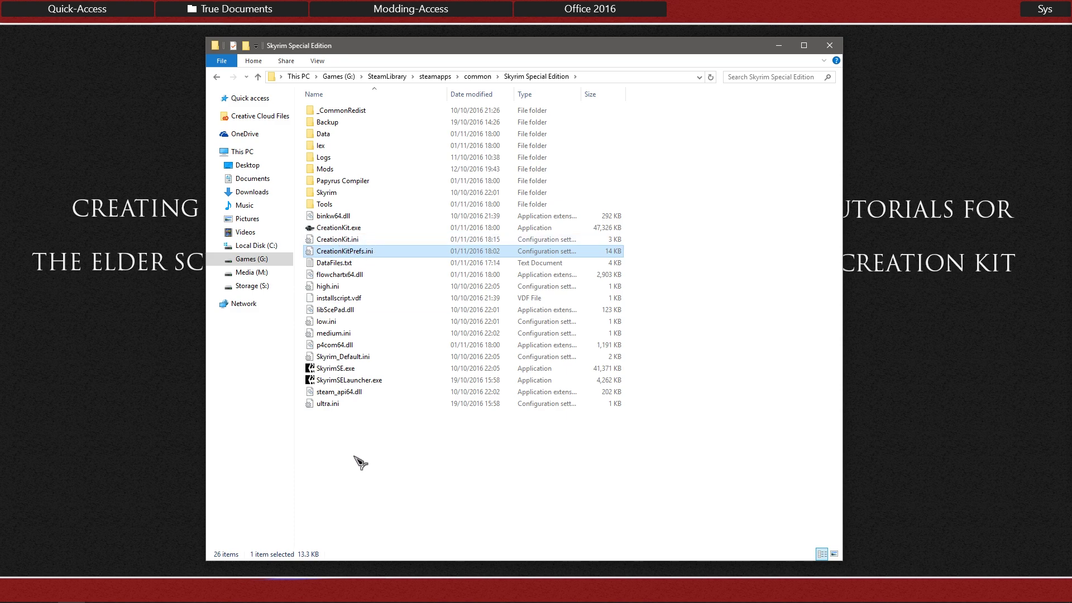
{"action": "left_click", "coordinate": [352, 435]}
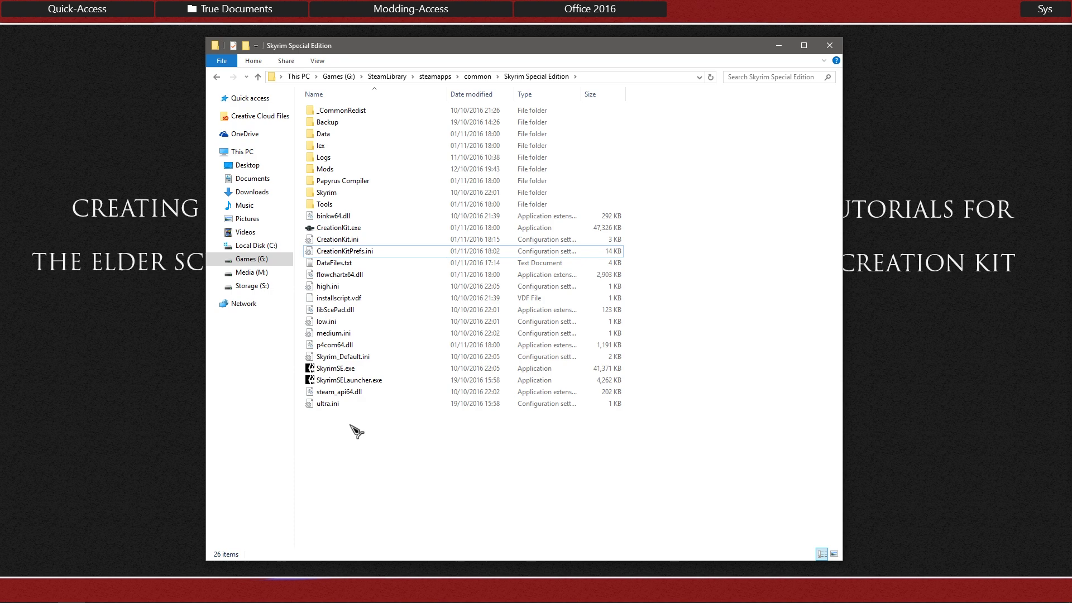
Step: Open CreationKit.ini in Notepad++ from its context menu
{"action": "left_click", "coordinate": [352, 252]}
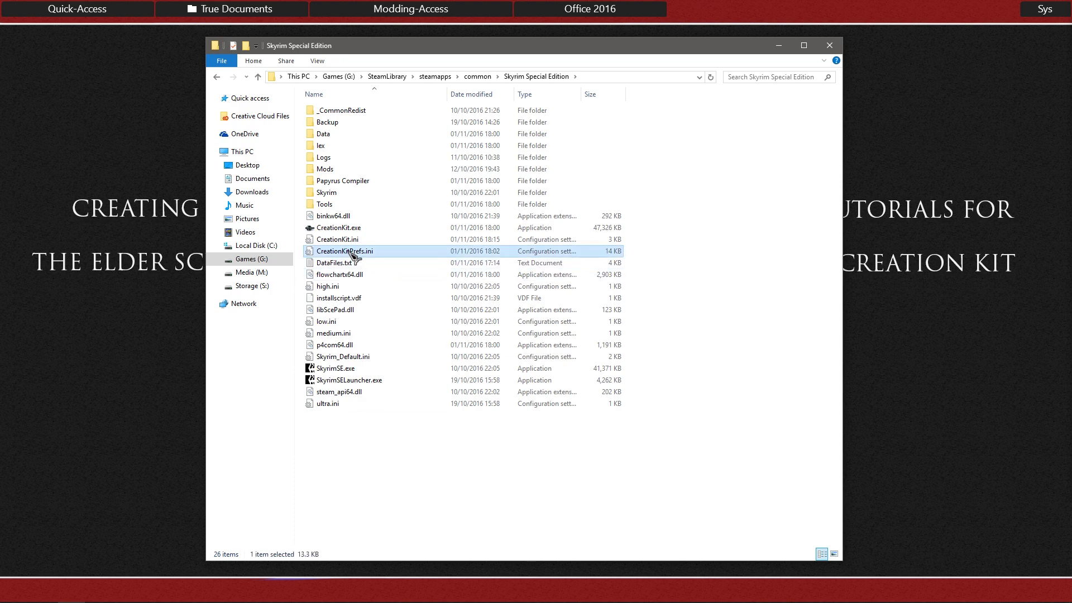
{"action": "left_click", "coordinate": [335, 240]}
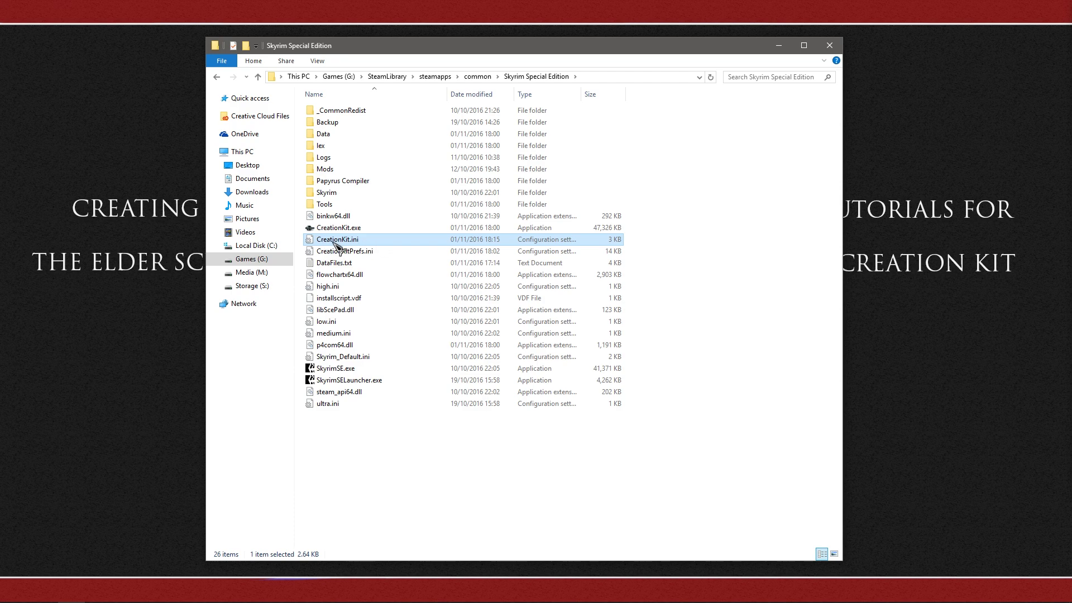
{"action": "right_click", "coordinate": [341, 242]}
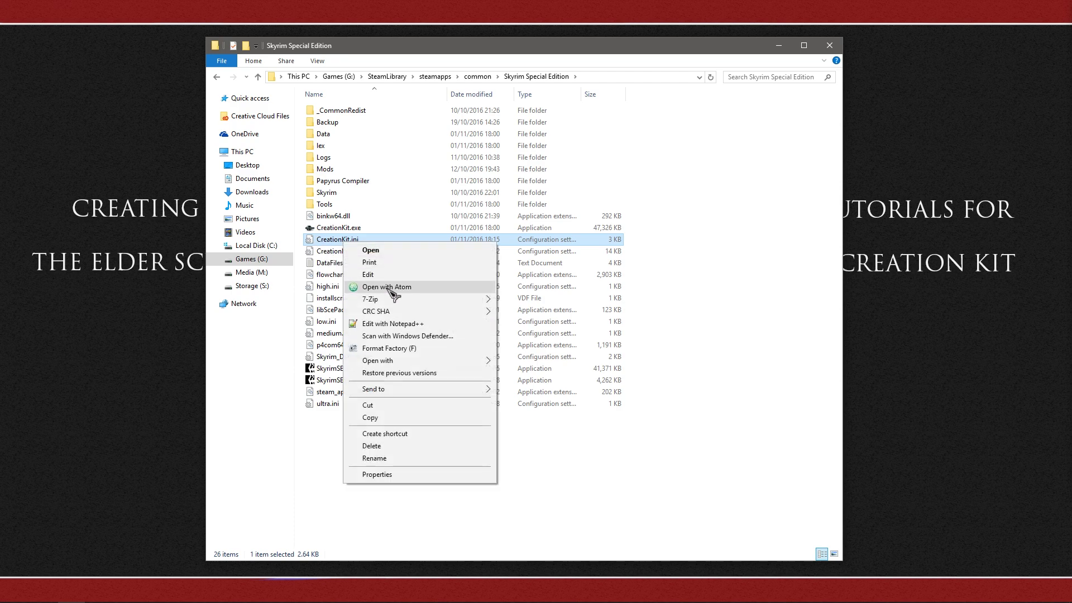
{"action": "left_click", "coordinate": [392, 325]}
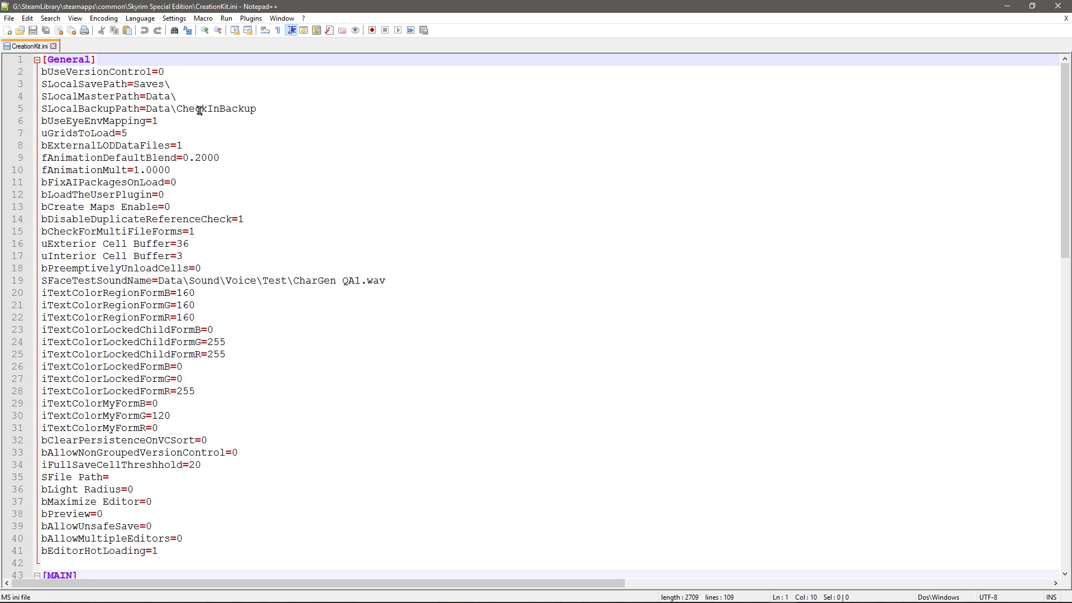
Step: Paste bAllowMultipleMasterFiles=1 and bAllowMultipleMasterLoads=1 under [General], then scroll to [Archive]
{"action": "key", "text": "Return"}
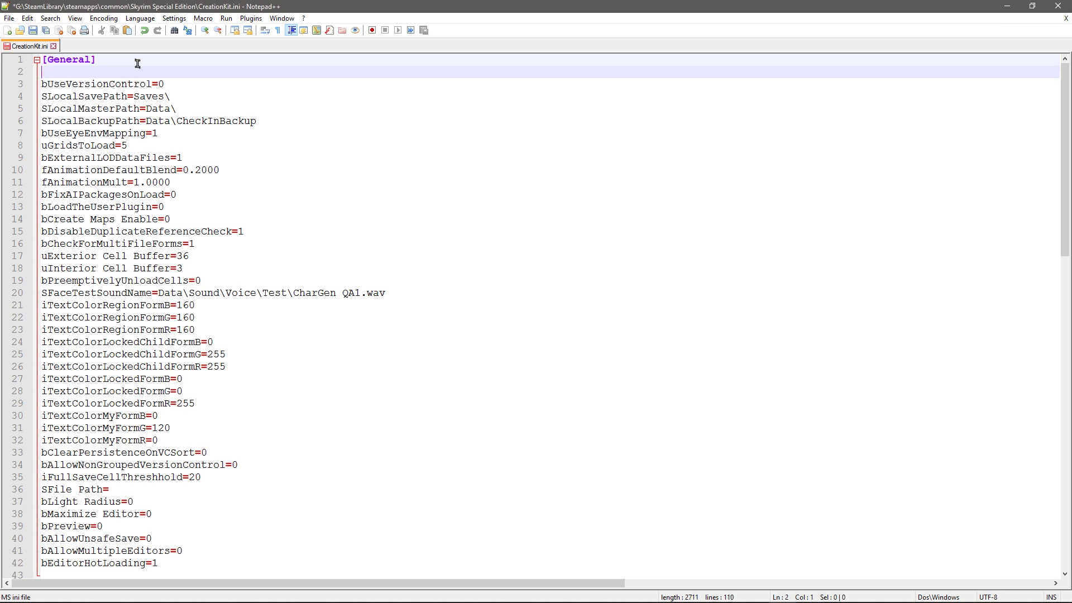
{"action": "type", "text": "bAllowMultipleMasterFiles=1 bAllowMultipleMasterLoads=1"}
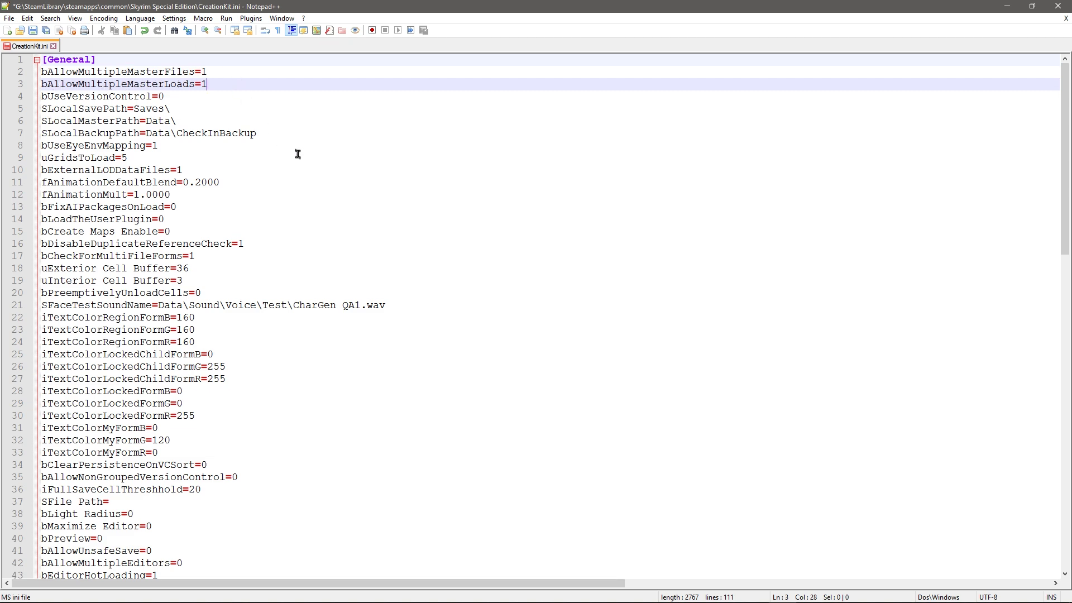
{"action": "scroll", "coordinate": [461, 185], "scroll_direction": "down", "scroll_amount": 20}
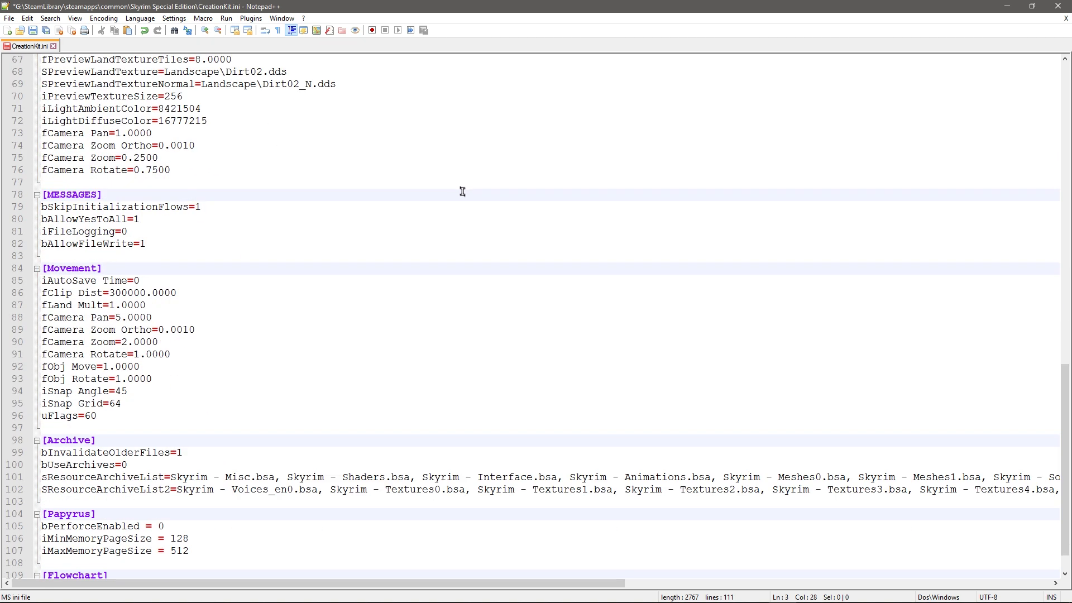
{"action": "scroll", "coordinate": [462, 192], "scroll_direction": "down", "scroll_amount": 1}
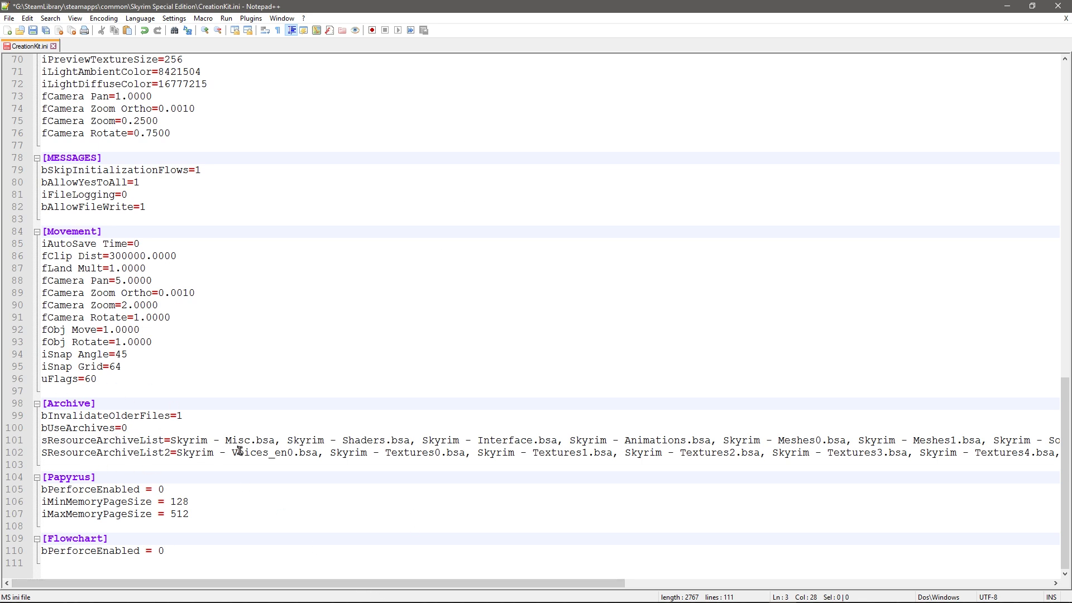
{"action": "left_click_drag", "start_coordinate": [196, 589], "coordinate": [585, 557]}
Step: Append ', Dawnguard.bsa, Hearthfires.bsa, Dragonborn.bsa' to sResourceArchiveList2 and save CreationKit.ini
{"action": "left_click", "coordinate": [466, 453]}
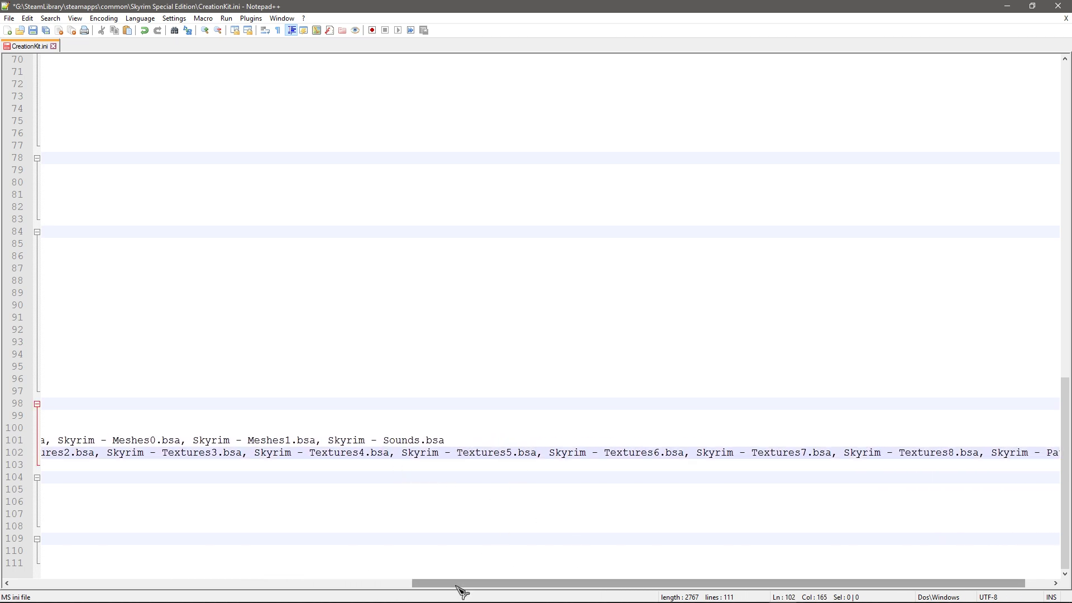
{"action": "left_click_drag", "start_coordinate": [464, 583], "coordinate": [522, 583]}
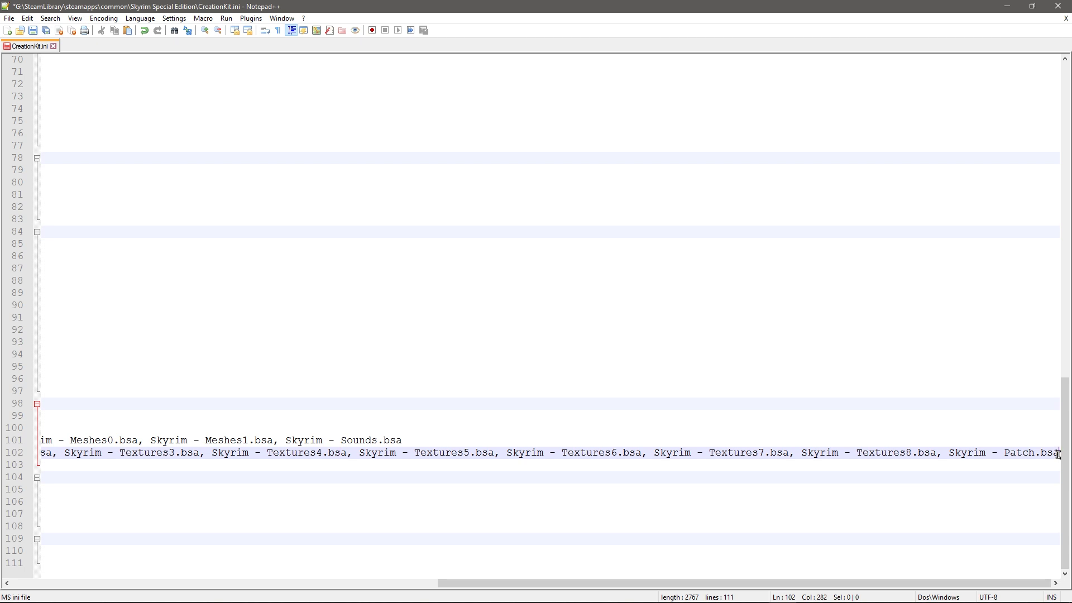
{"action": "type", "text": ", Da"}
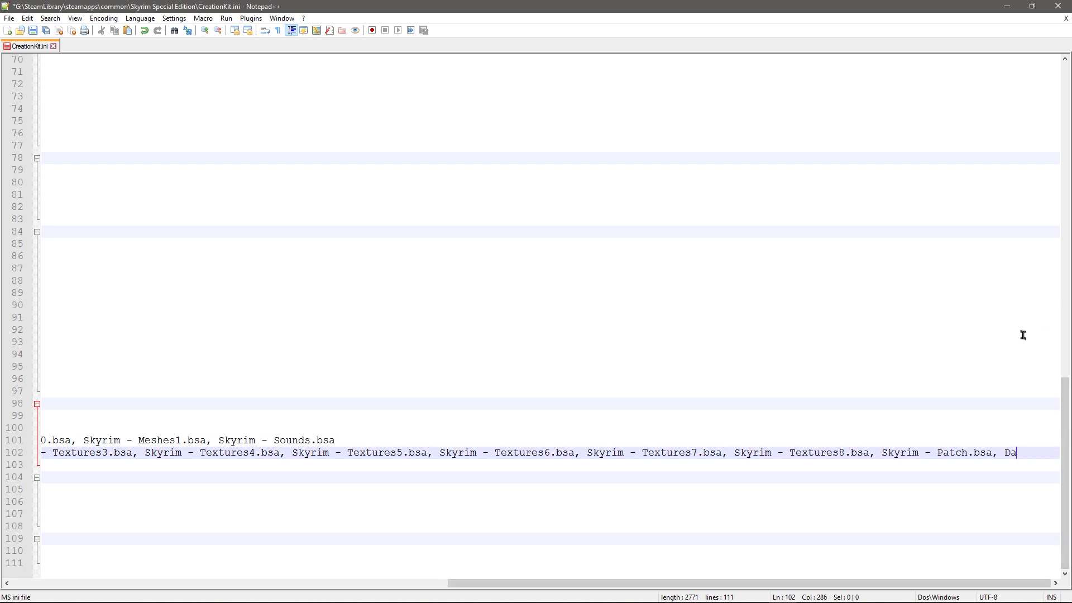
{"action": "type", "text": "wnguard.bsa"}
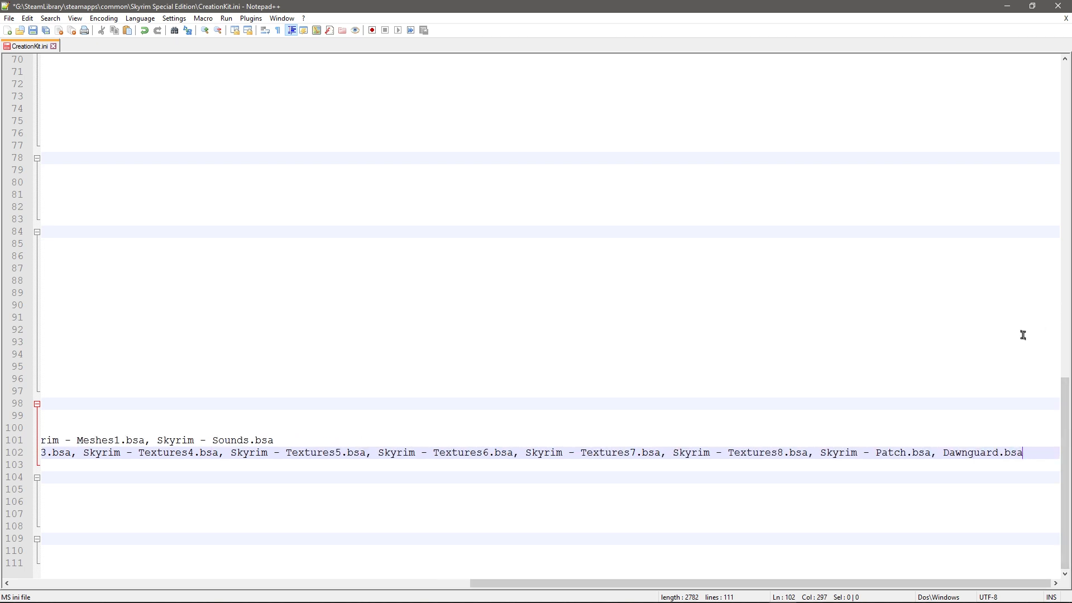
{"action": "type", "text": ", Hearthfir"}
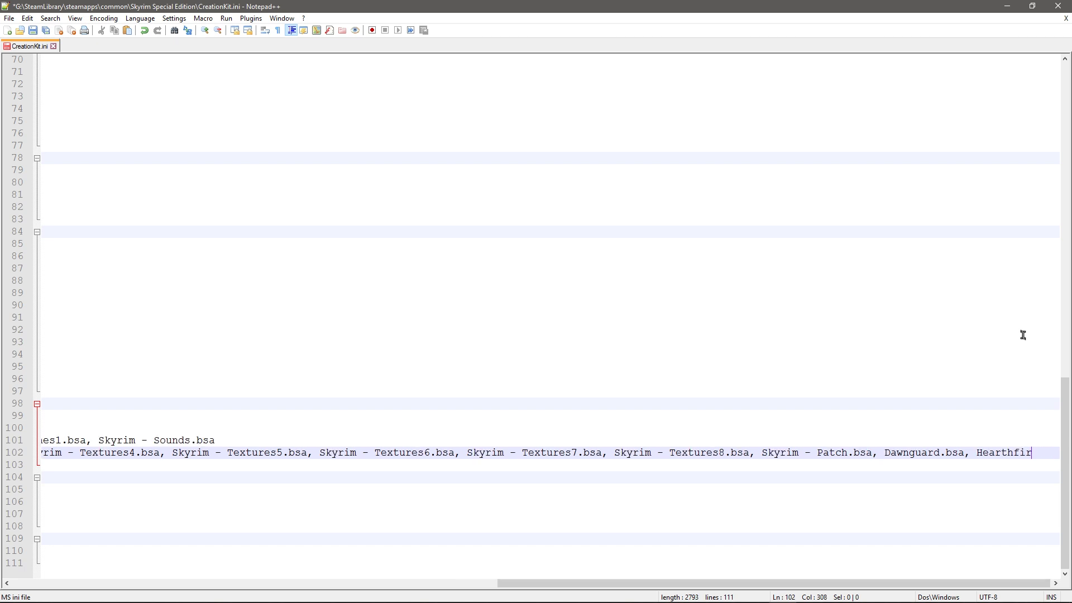
{"action": "type", "text": "es.bsa"}
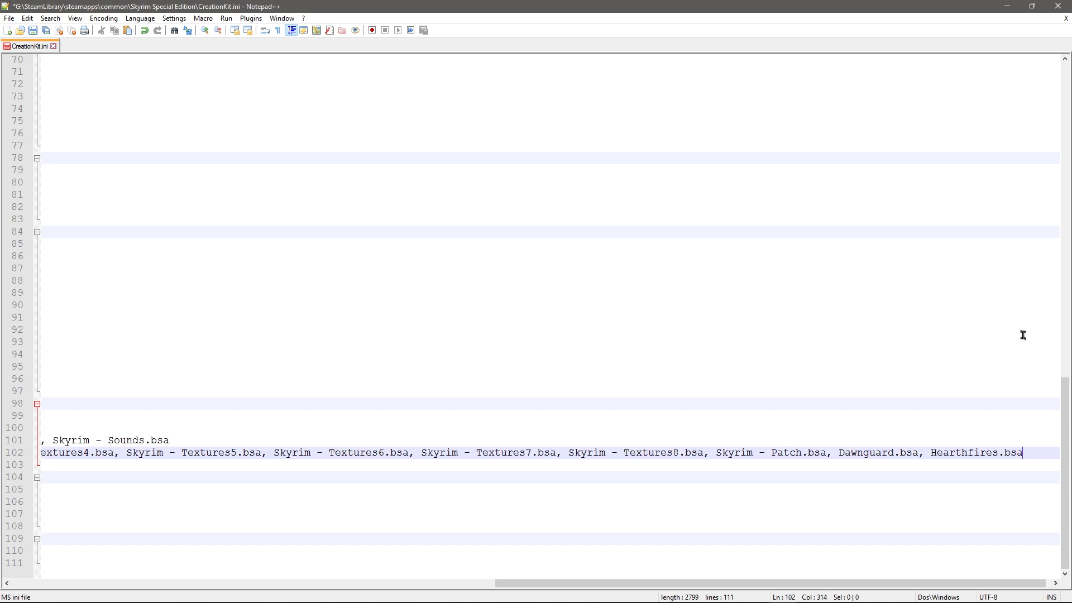
{"action": "type", "text": ", Dragon"}
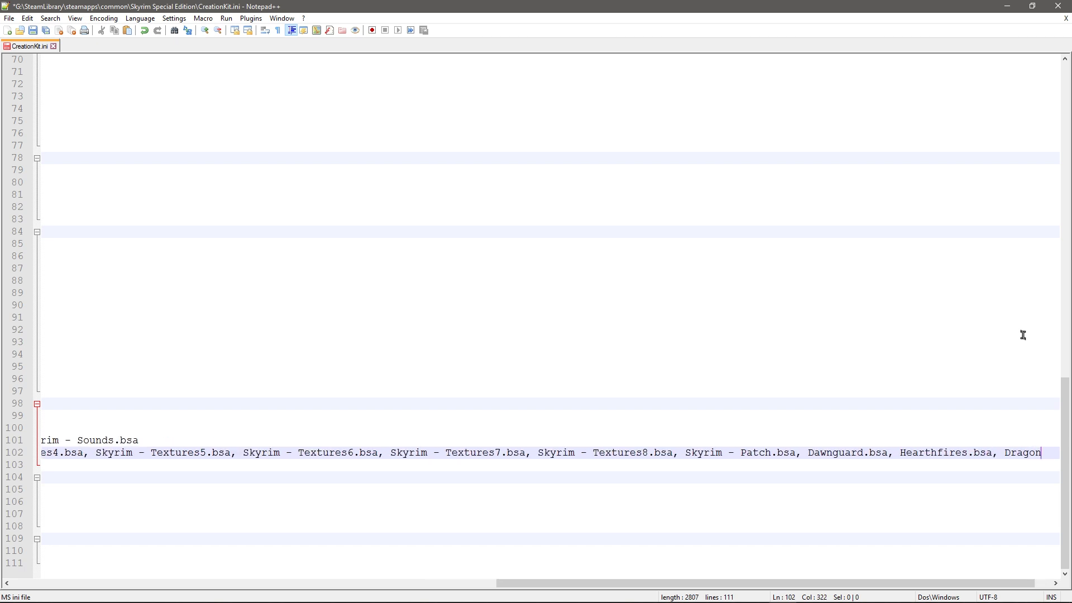
{"action": "type", "text": "born.bsa"}
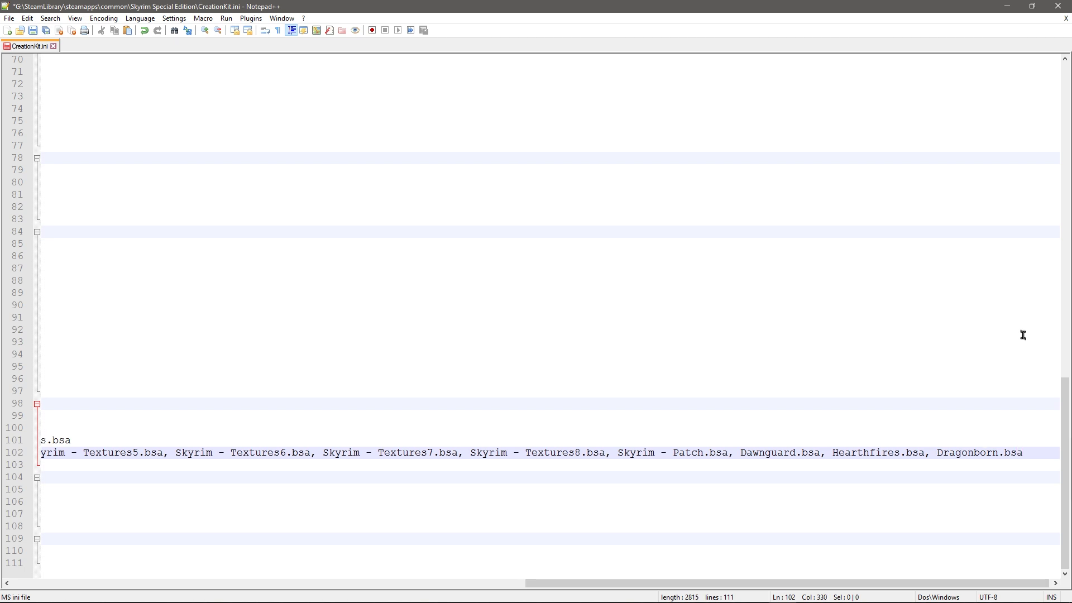
{"action": "left_click", "coordinate": [790, 452]}
{"action": "left_click", "coordinate": [913, 453]}
{"action": "key", "text": "End"}
{"action": "left_click_drag", "start_coordinate": [545, 584], "coordinate": [19, 559]}
{"action": "scroll", "coordinate": [199, 394], "scroll_direction": "up", "scroll_amount": 8}
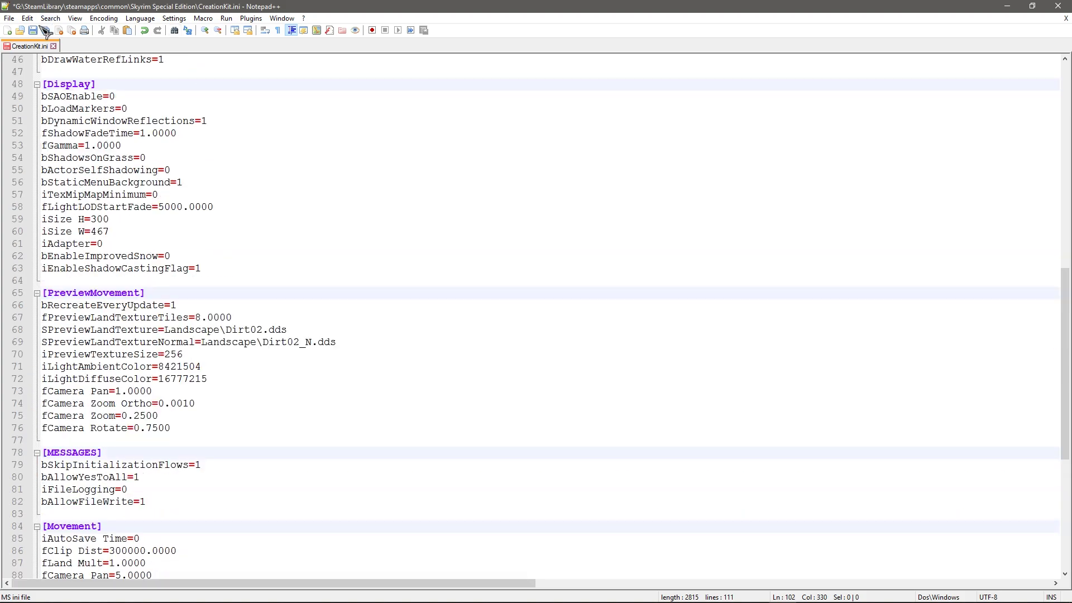
{"action": "left_click", "coordinate": [46, 32]}
Step: Close Notepad++ and reopen the Skyrim Special Edition folder via the Data - SE shortcut
{"action": "left_click", "coordinate": [1058, 5]}
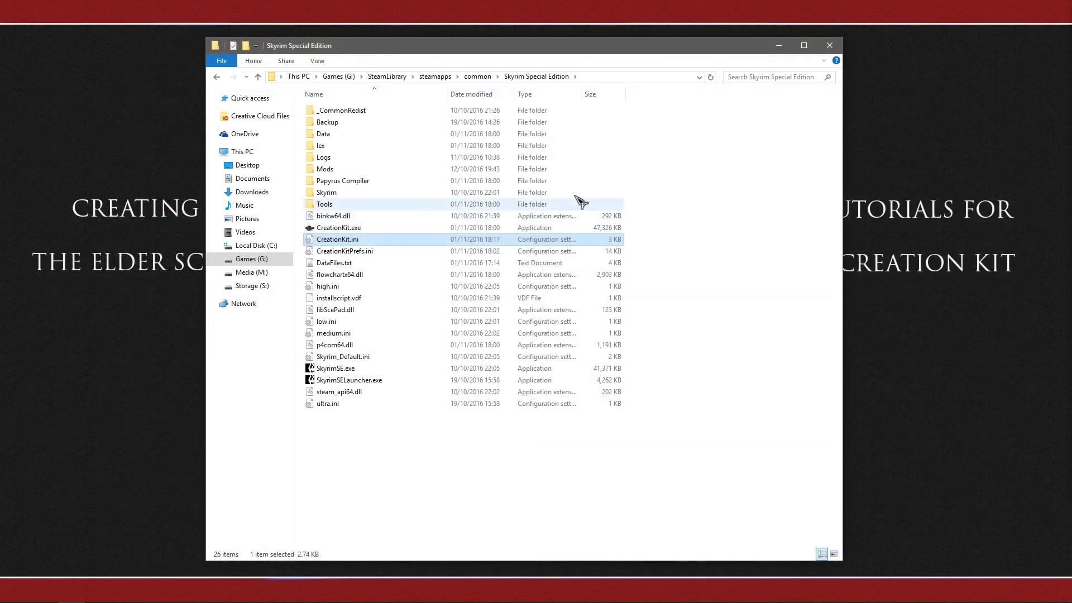
{"action": "left_click", "coordinate": [830, 46]}
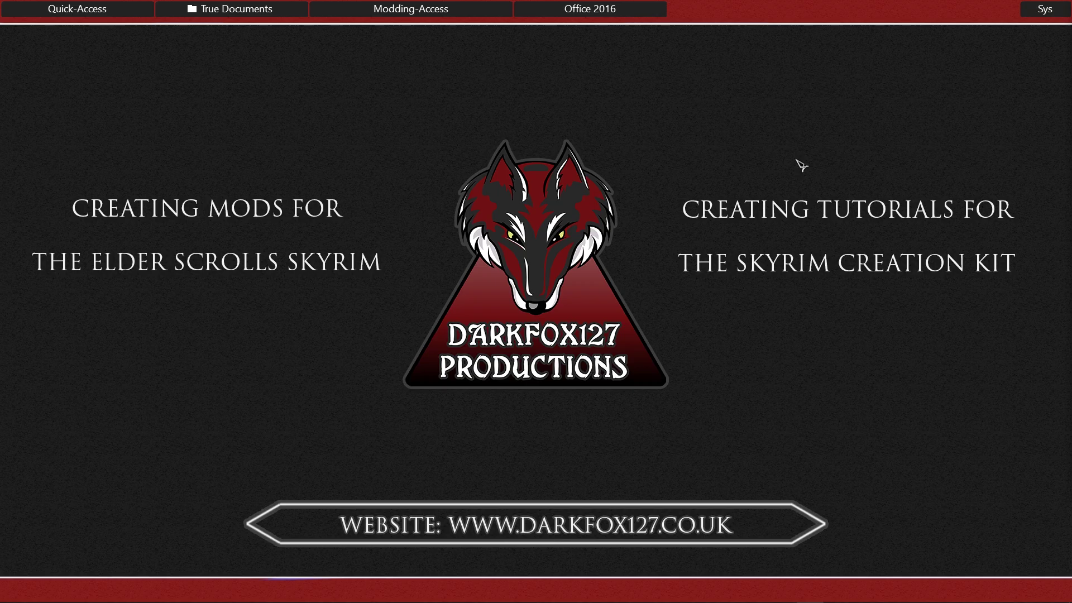
{"action": "mouse_move", "coordinate": [416, 9]}
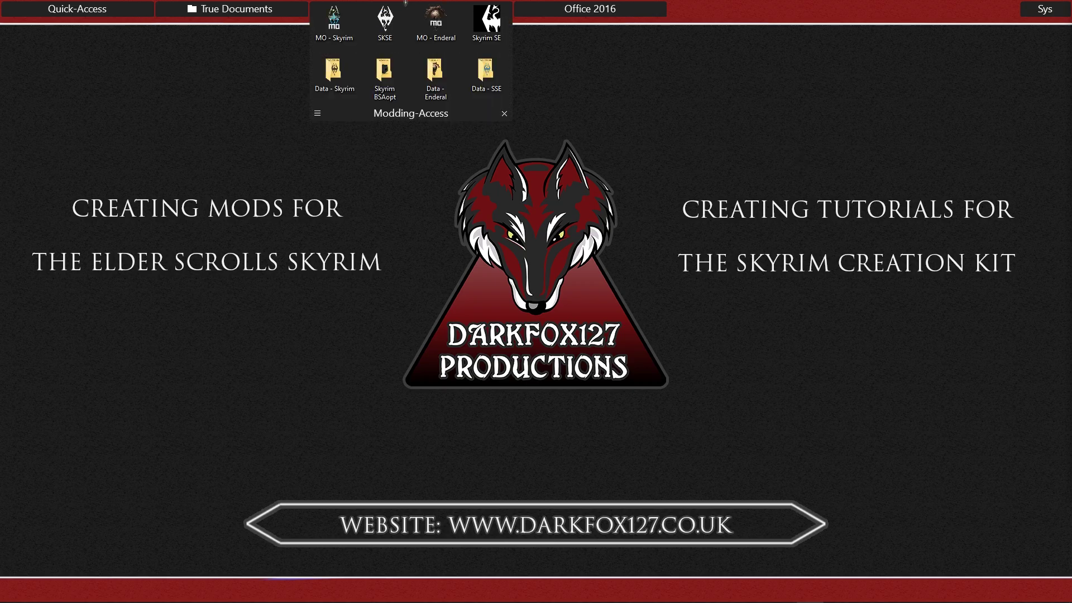
{"action": "double_click", "coordinate": [494, 85]}
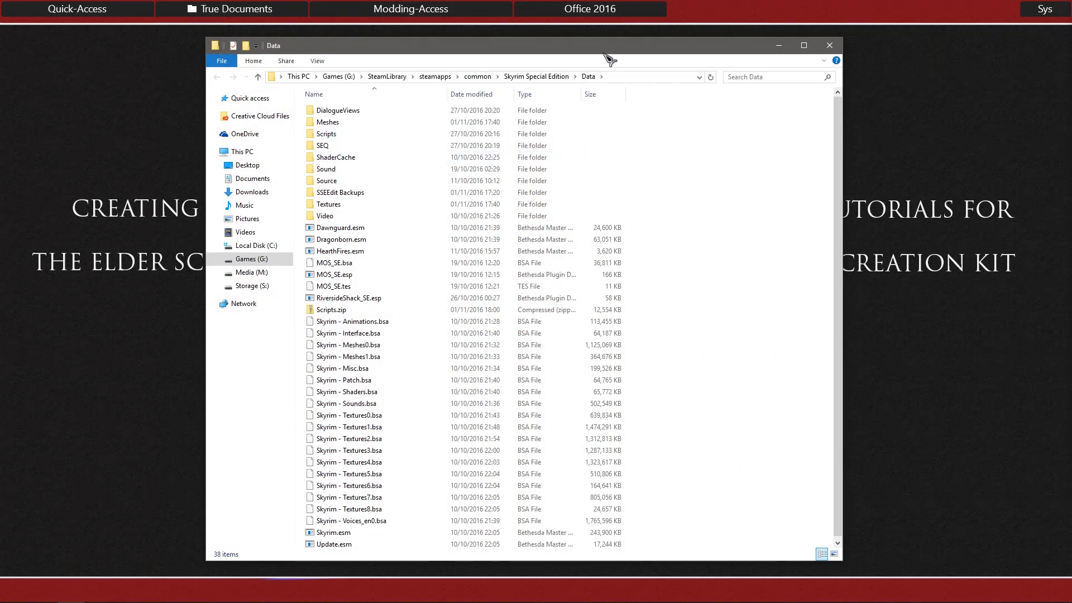
{"action": "left_click", "coordinate": [583, 69]}
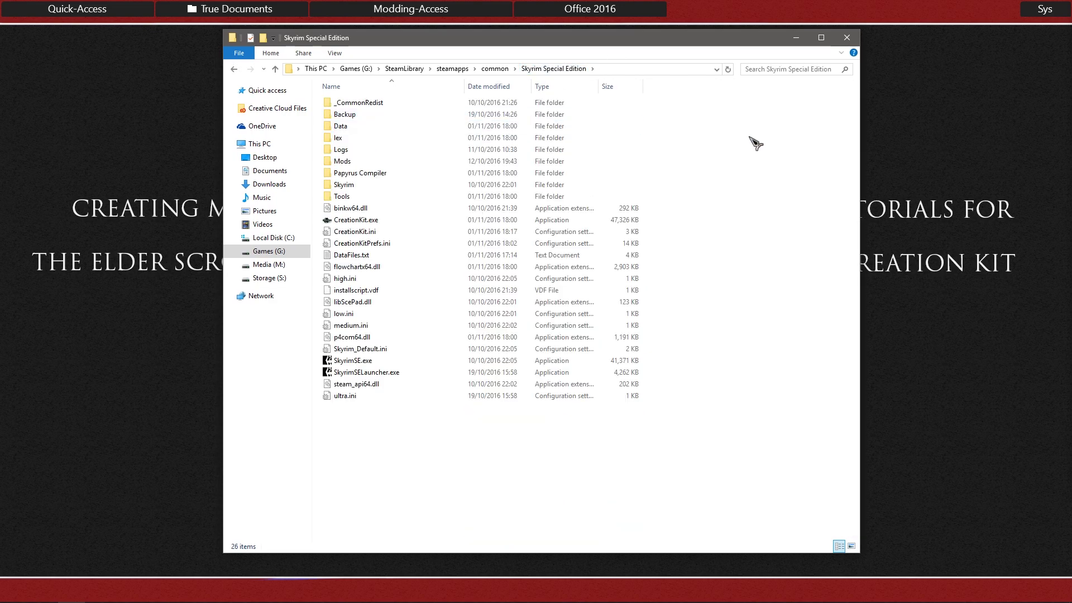
Step: Pin CreationKit.exe to the taskbar and close File Explorer
{"action": "left_click", "coordinate": [353, 220]}
{"action": "right_click", "coordinate": [353, 220]}
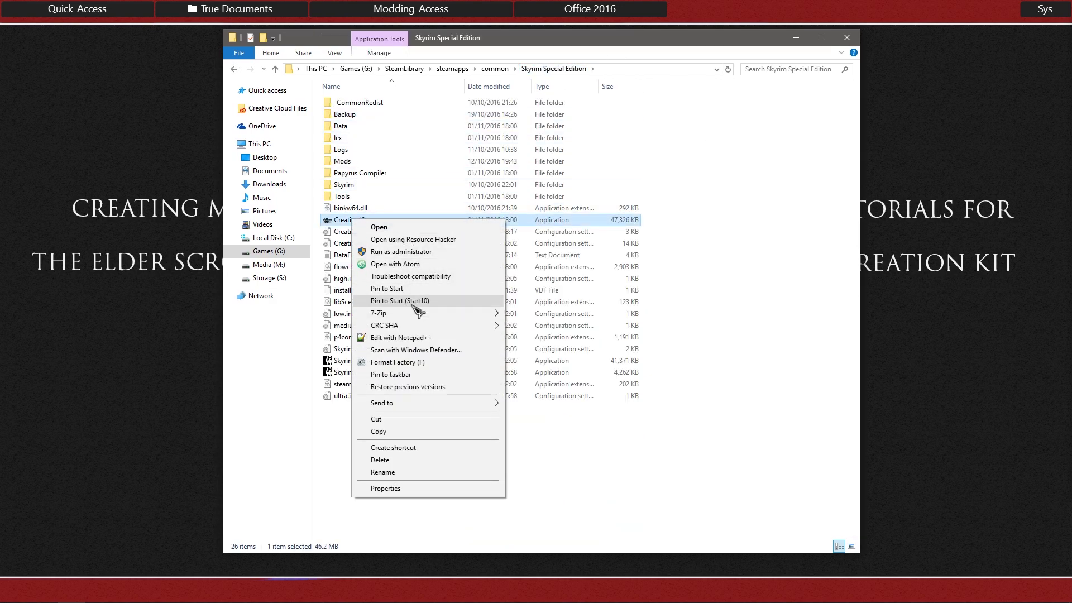
{"action": "key", "text": "Escape"}
{"action": "left_click", "coordinate": [777, 304]}
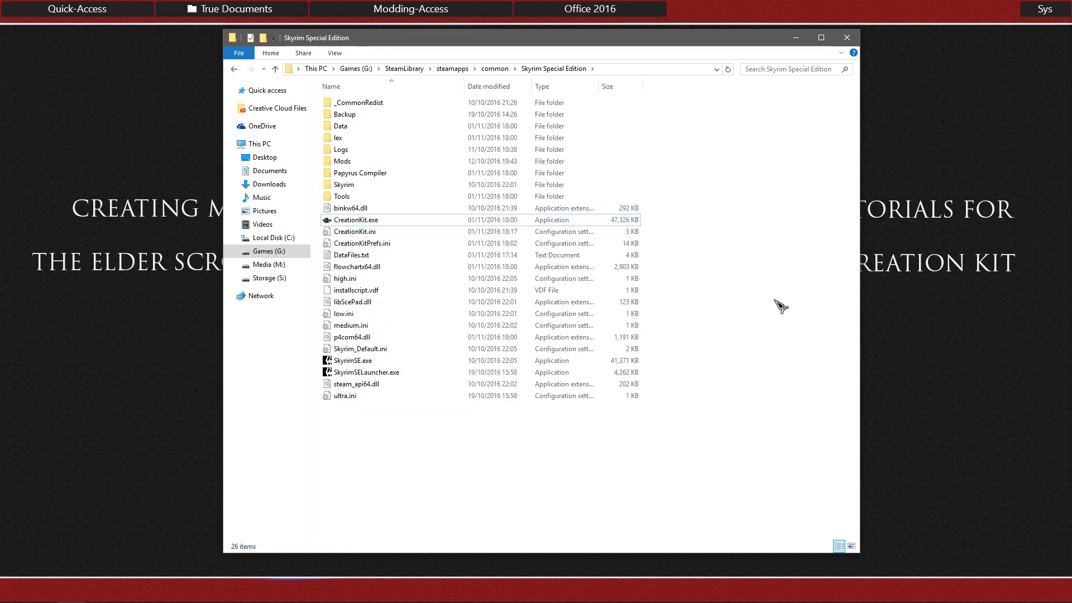
{"action": "left_click", "coordinate": [847, 38]}
{"action": "mouse_move", "coordinate": [696, 597]}
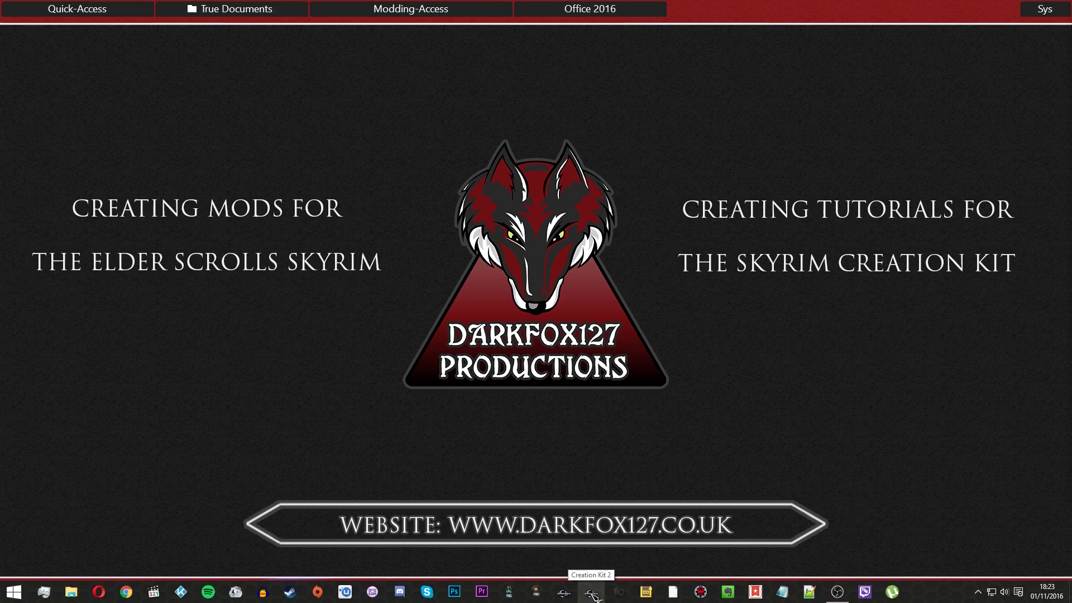
{"action": "left_click", "coordinate": [591, 593]}
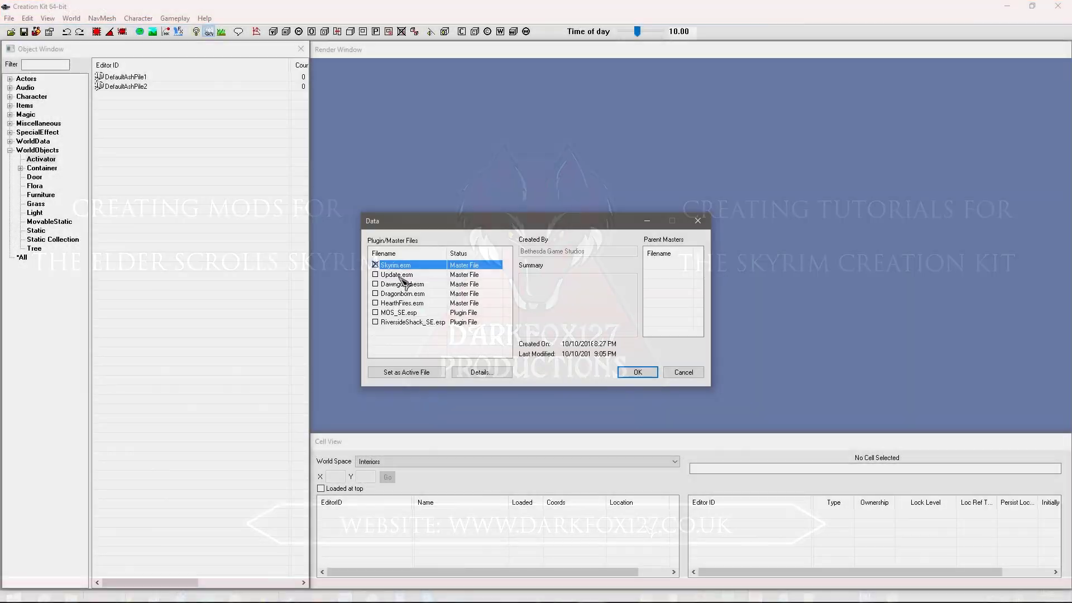
Step: Load the checked master files and dismiss the DLC2 dialogue voice type warning
{"action": "left_click", "coordinate": [637, 371]}
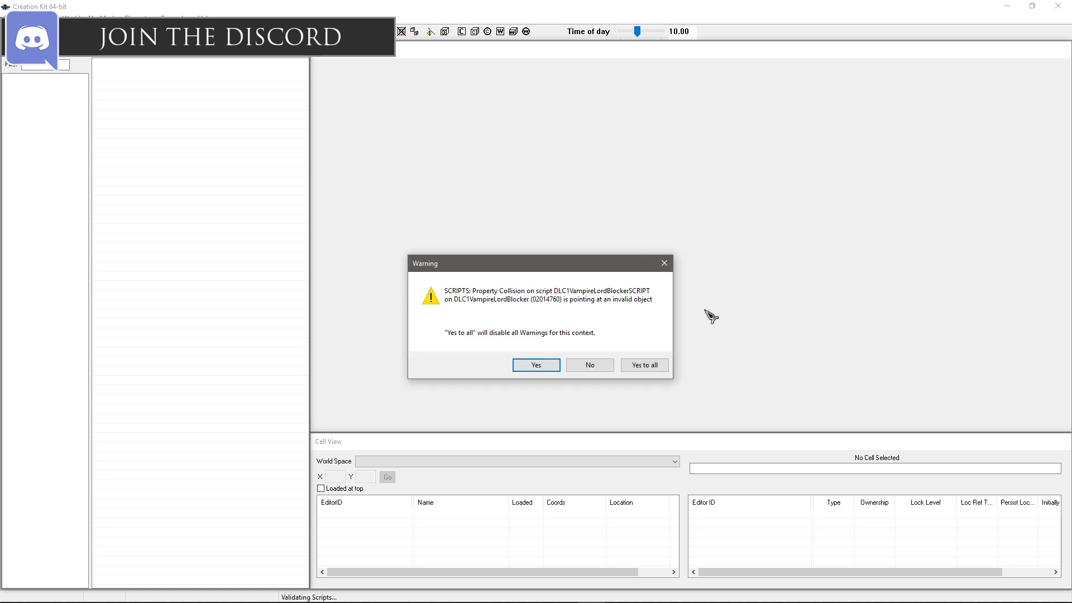
{"action": "left_click", "coordinate": [643, 364]}
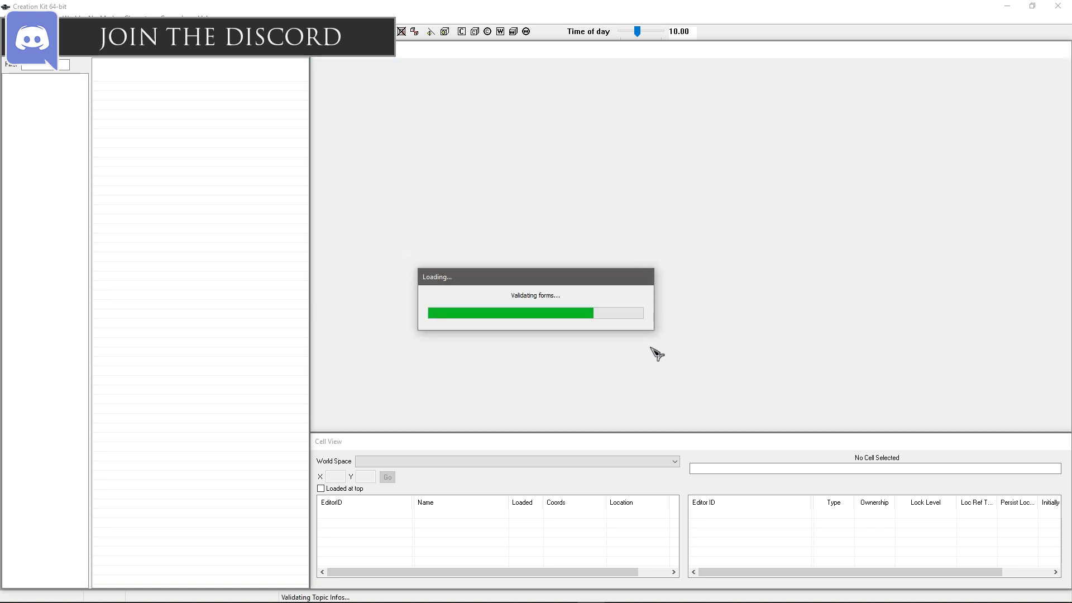